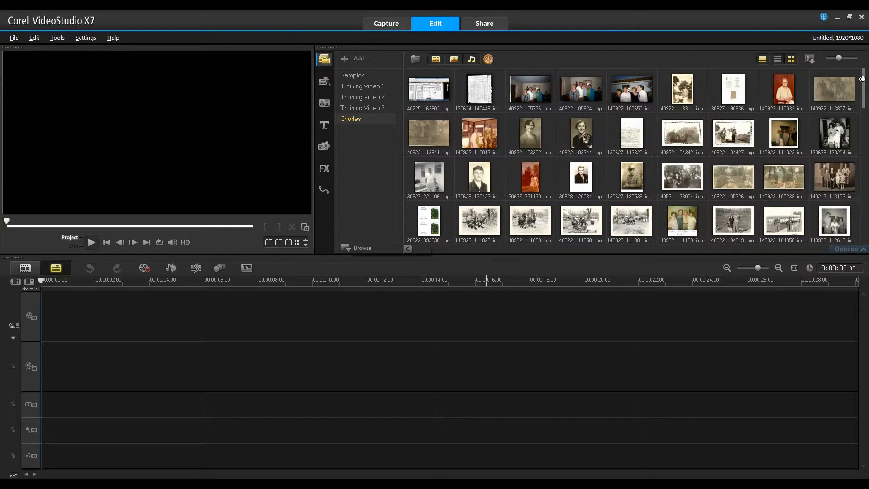
- Duplicate the video clip 004.MTS within the Charles library folder, pasting the copy after the last item
{"action": "mouse_move", "coordinate": [863, 79]}
{"action": "left_mouse_down"}
{"action": "mouse_move", "coordinate": [865, 139]}
{"action": "mouse_move", "coordinate": [866, 69]}
{"action": "left_mouse_up"}
{"action": "left_click_drag", "start_coordinate": [864, 83], "coordinate": [866, 169]}
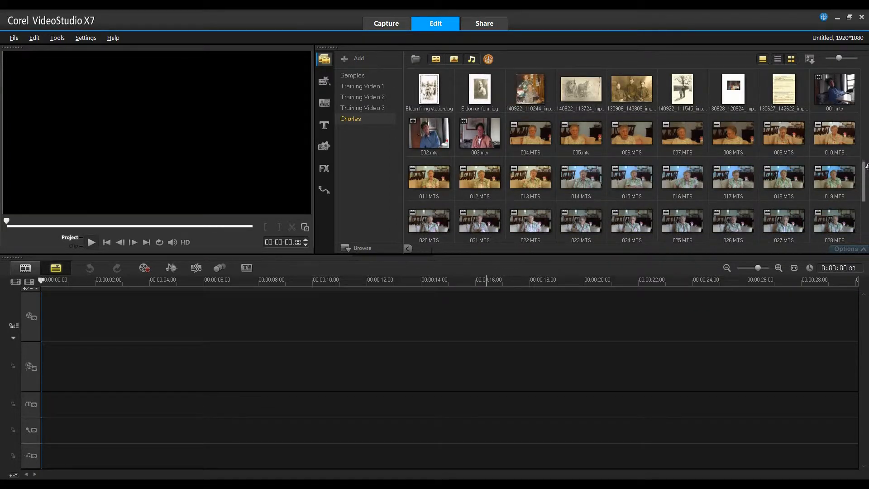
{"action": "left_click", "coordinate": [530, 135]}
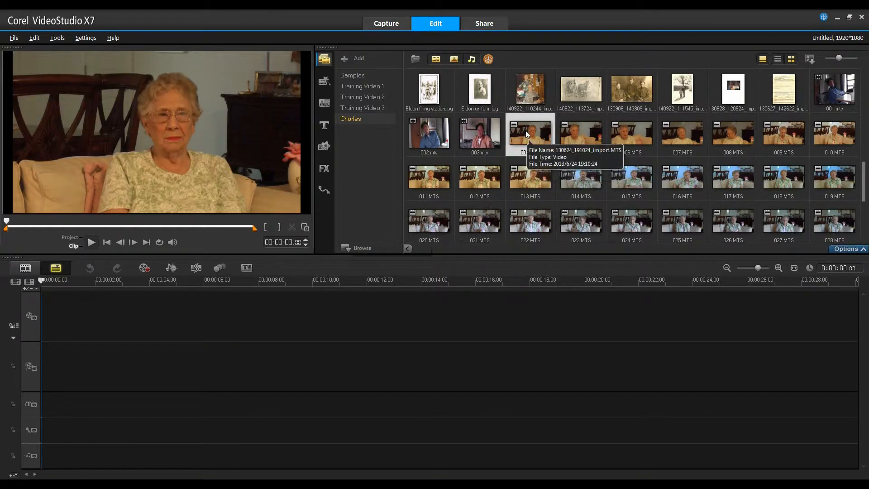
{"action": "right_click", "coordinate": [527, 131]}
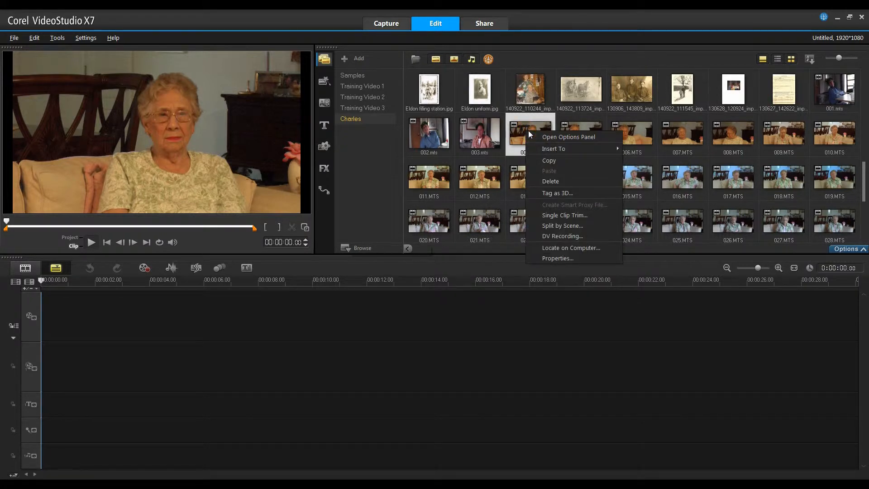
{"action": "left_click", "coordinate": [548, 161]}
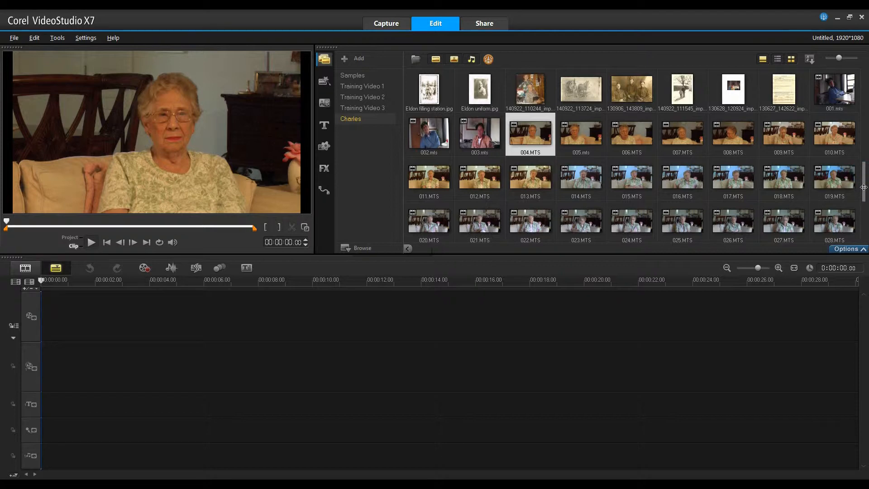
{"action": "left_click_drag", "start_coordinate": [866, 187], "coordinate": [865, 228]}
{"action": "right_click", "coordinate": [550, 180]}
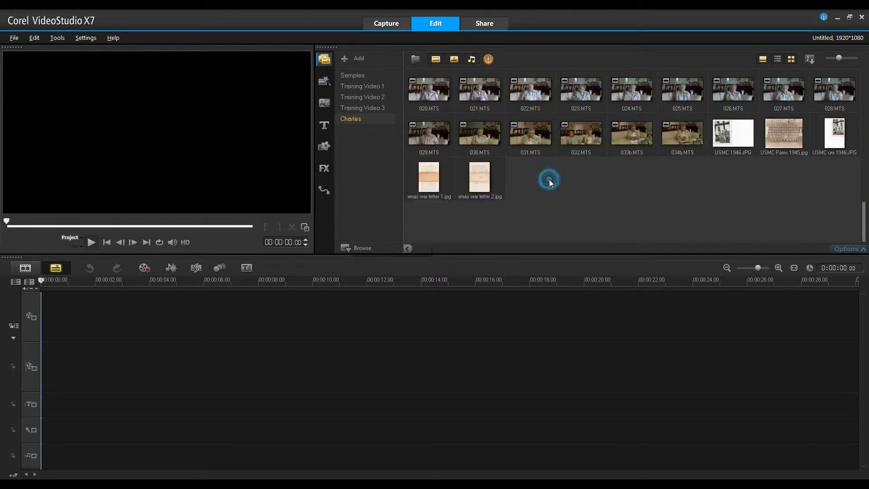
{"action": "left_click", "coordinate": [571, 185]}
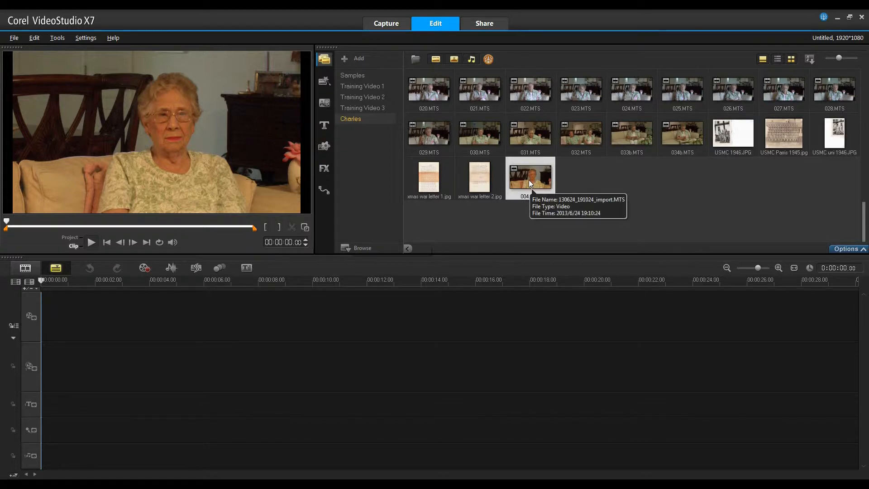
- Open the copied 004.MTS clip in Single Clip Trim and set its mark-in point at 0:00:10.21
{"action": "double_click", "coordinate": [528, 180]}
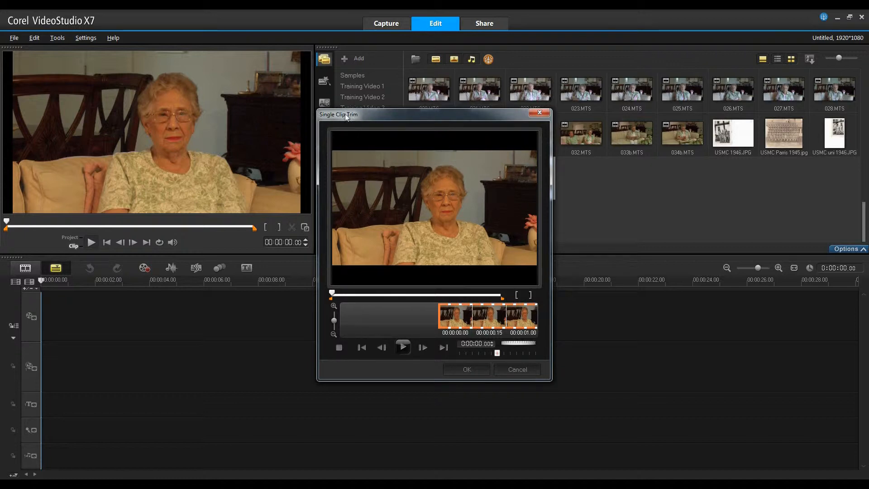
{"action": "left_click", "coordinate": [404, 348]}
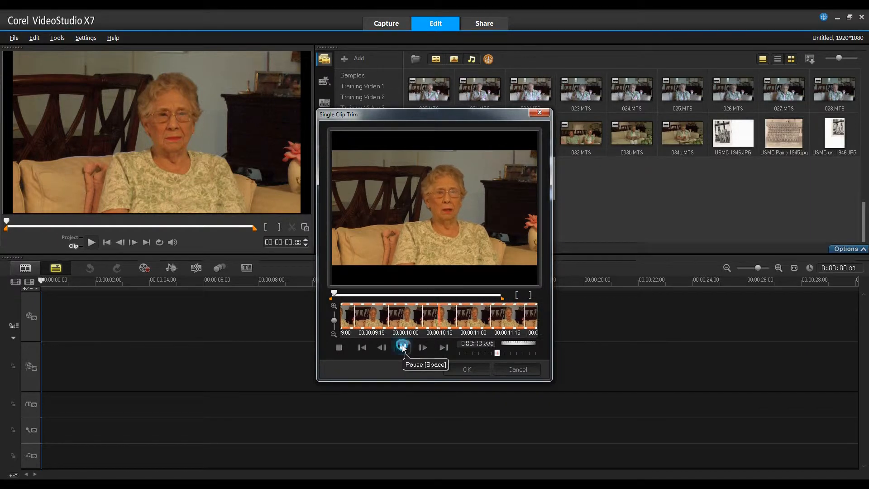
{"action": "left_click", "coordinate": [403, 348]}
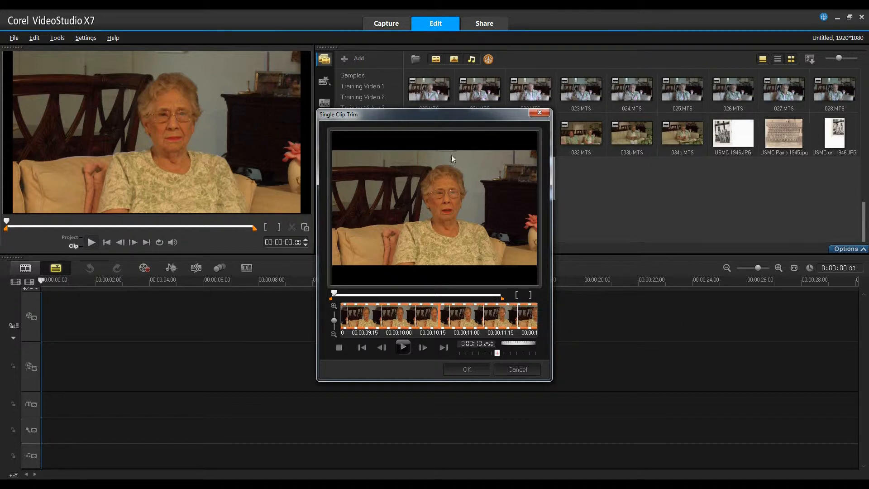
{"action": "left_click", "coordinate": [382, 347]}
{"action": "left_click", "coordinate": [383, 347]}
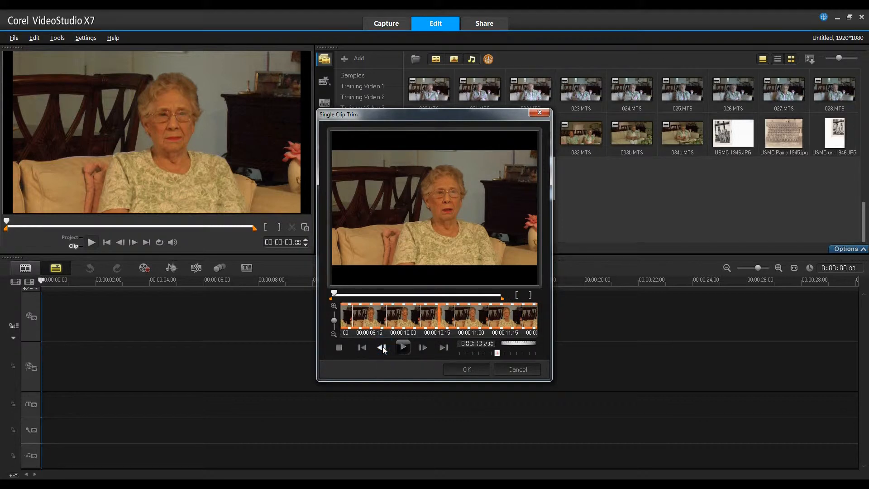
{"action": "left_click", "coordinate": [383, 347]}
{"action": "left_click", "coordinate": [382, 347]}
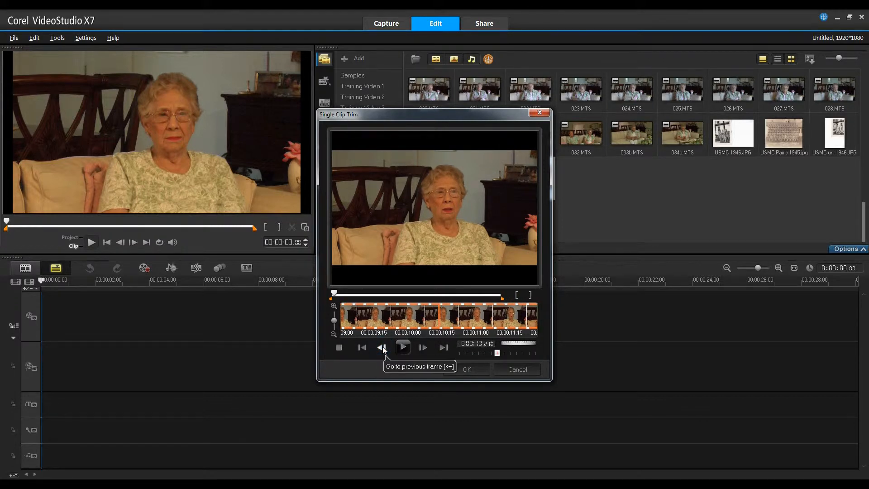
{"action": "left_click", "coordinate": [516, 295]}
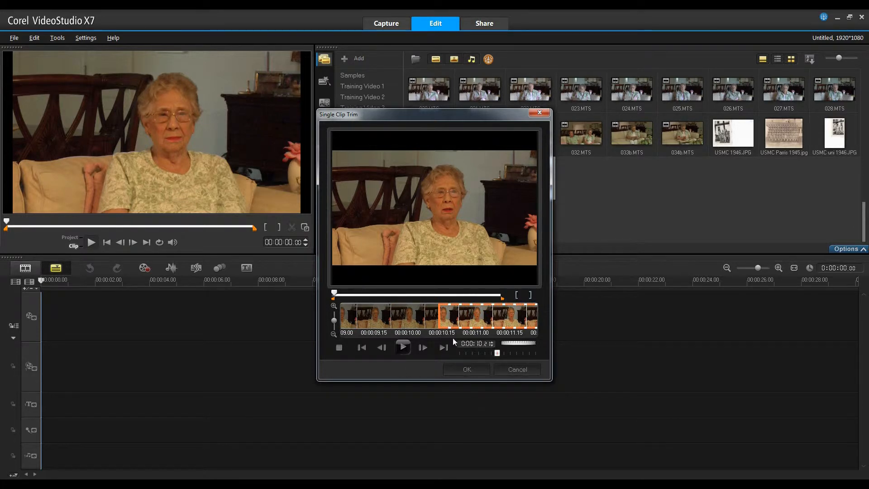
- Play the clip further, step back frame by frame to 0:00:12.19, and reset the mark-in point there
{"action": "left_click", "coordinate": [403, 348]}
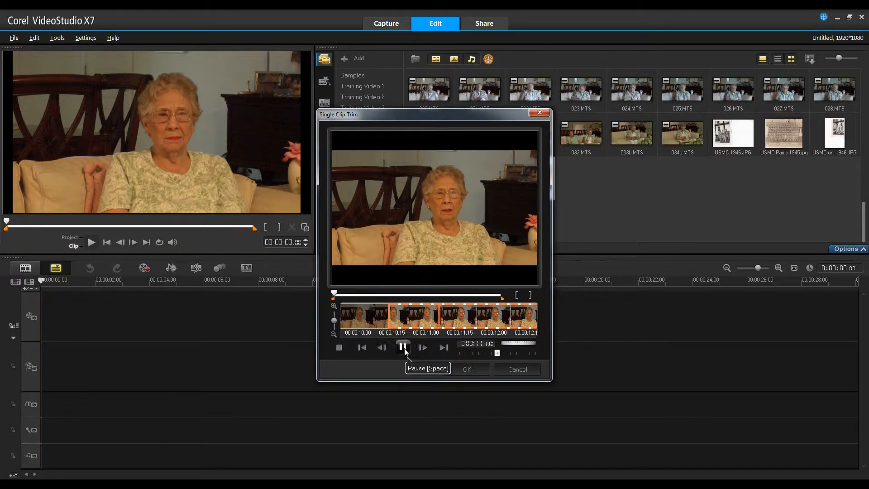
{"action": "left_click", "coordinate": [404, 347]}
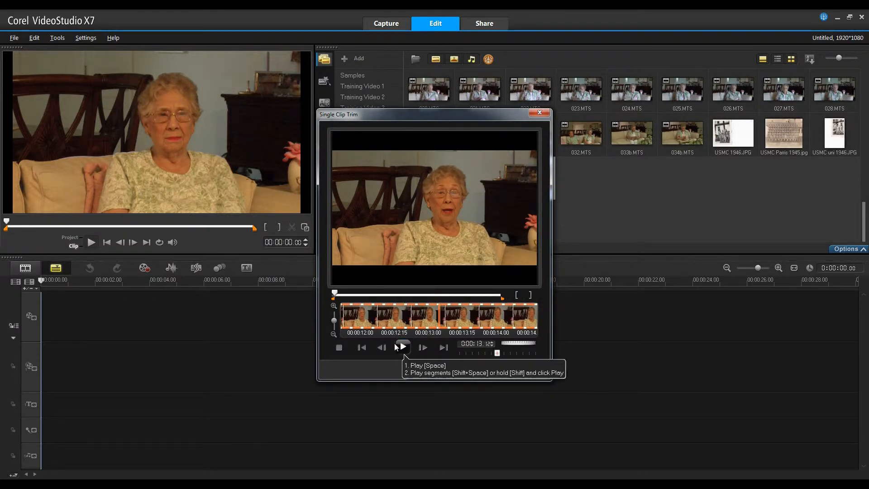
{"action": "left_click", "coordinate": [382, 348]}
{"action": "left_click", "coordinate": [382, 347]}
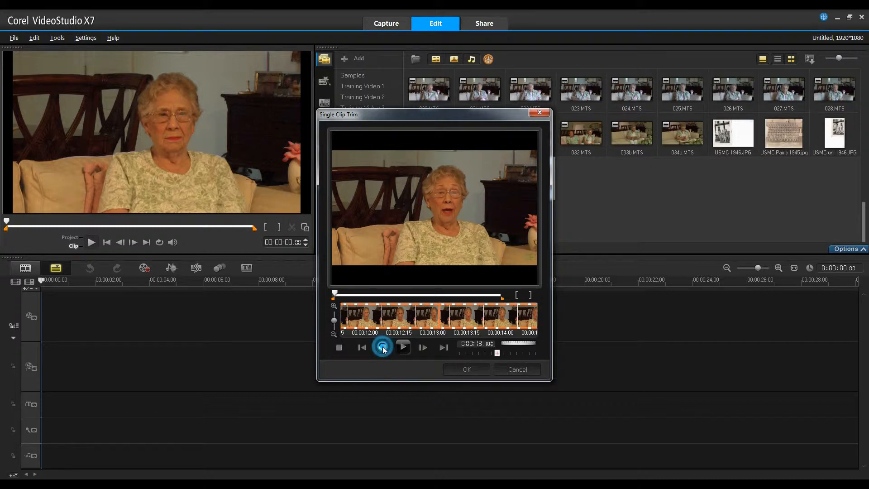
{"action": "left_click", "coordinate": [382, 347]}
{"action": "left_click", "coordinate": [382, 348]}
{"action": "left_click", "coordinate": [382, 348]}
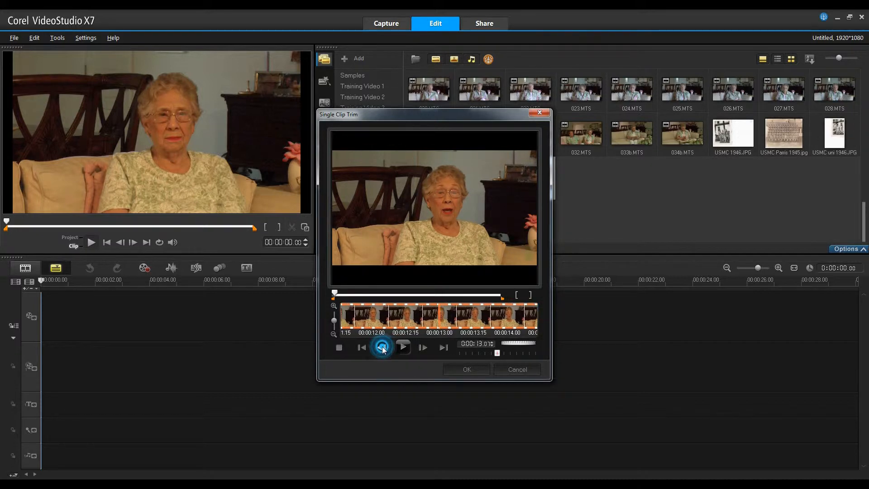
{"action": "left_click", "coordinate": [382, 348]}
{"action": "left_click", "coordinate": [382, 348]}
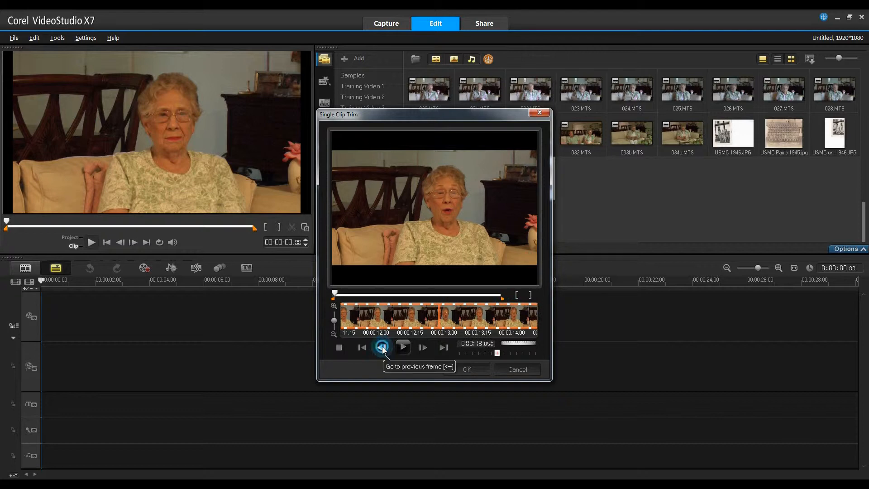
{"action": "left_click", "coordinate": [383, 348]}
{"action": "left_click", "coordinate": [382, 347]}
{"action": "left_click", "coordinate": [382, 348]}
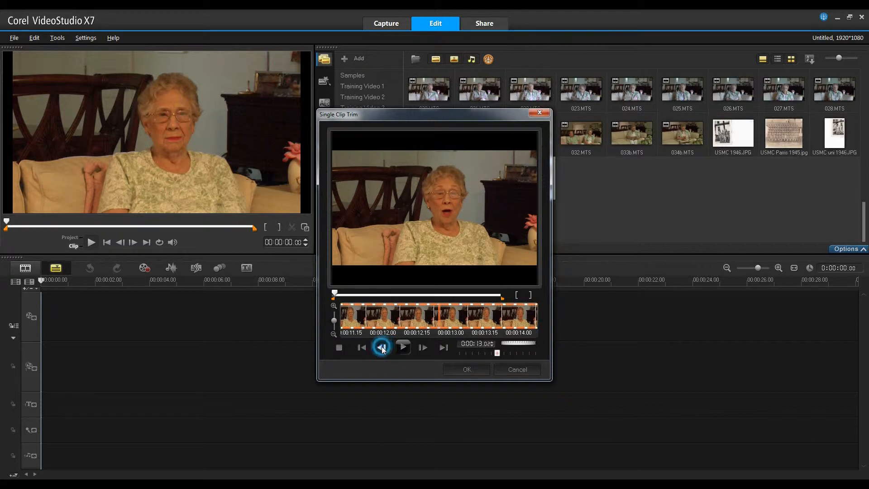
{"action": "left_click", "coordinate": [382, 347]}
{"action": "left_click", "coordinate": [383, 347]}
{"action": "left_click", "coordinate": [382, 348]}
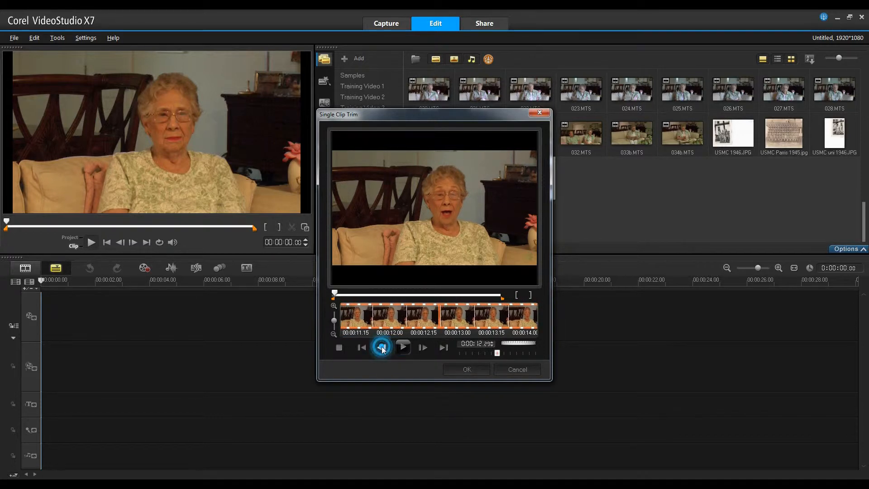
{"action": "left_click", "coordinate": [382, 348]}
{"action": "left_click", "coordinate": [382, 347]}
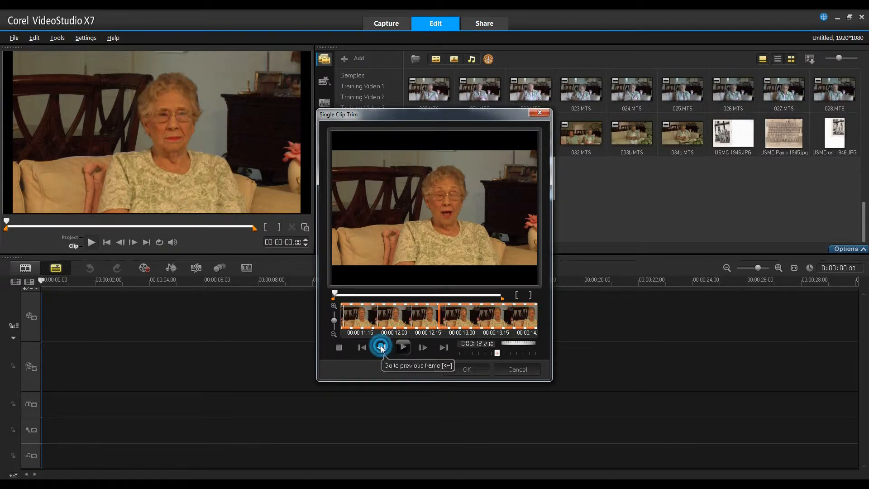
{"action": "left_click", "coordinate": [382, 348]}
{"action": "left_click", "coordinate": [382, 347]}
{"action": "left_click", "coordinate": [382, 347]}
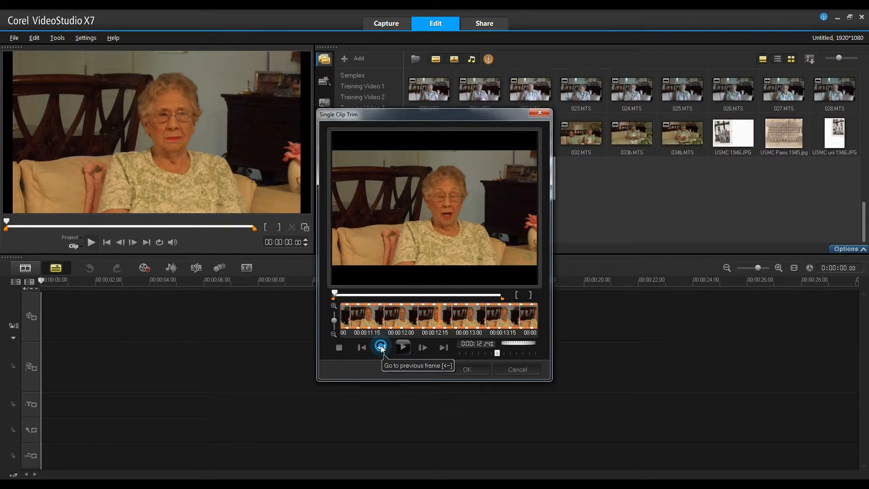
{"action": "left_click", "coordinate": [382, 347]}
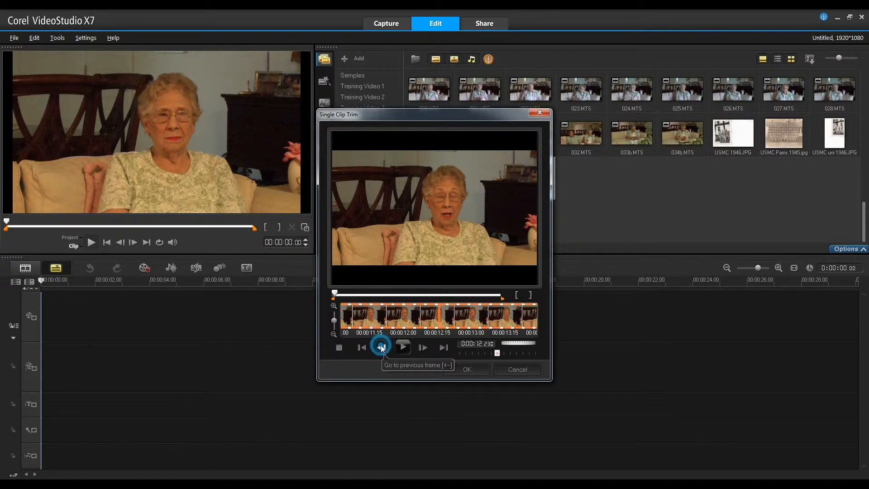
{"action": "left_click", "coordinate": [382, 348]}
{"action": "left_click", "coordinate": [382, 348]}
{"action": "left_click", "coordinate": [382, 347]}
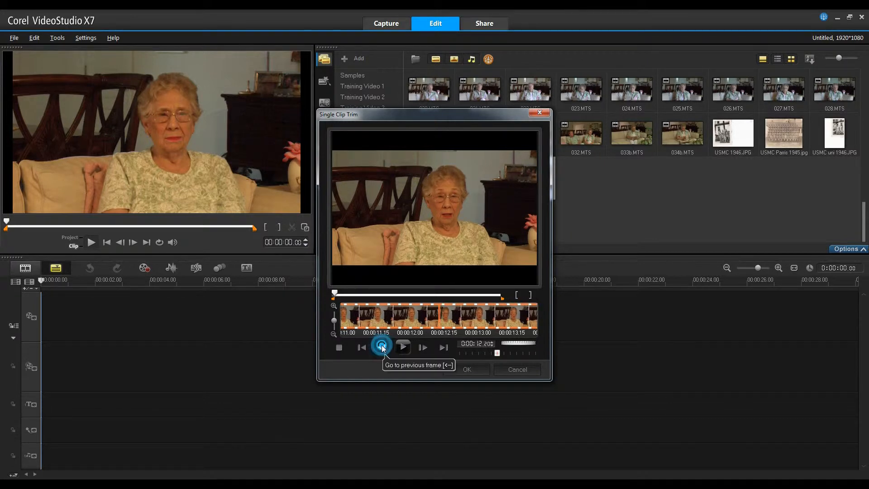
{"action": "left_click", "coordinate": [382, 348]}
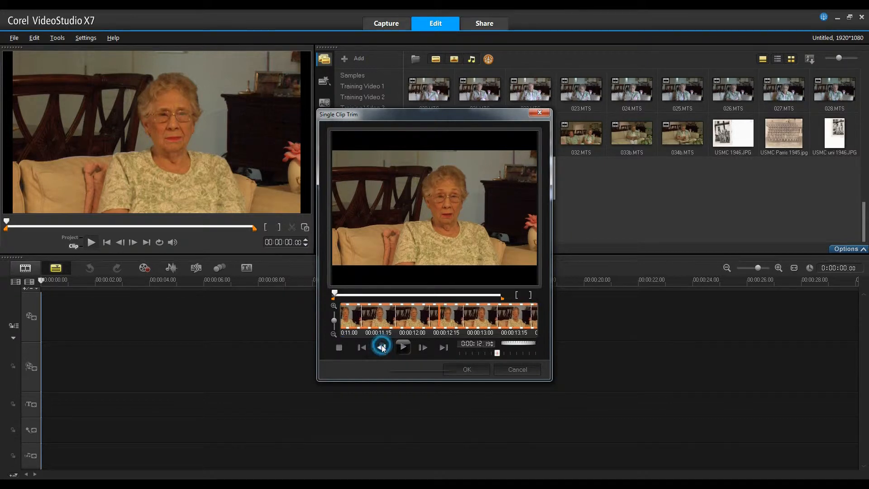
{"action": "left_click", "coordinate": [517, 295]}
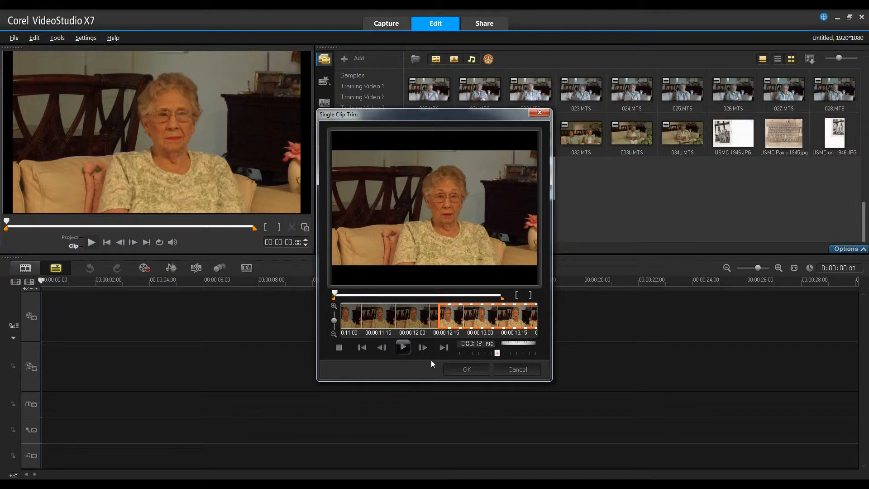
- Play on to 0:00:29.10, set the mark-out point there, and accept the trim
{"action": "left_click", "coordinate": [402, 347]}
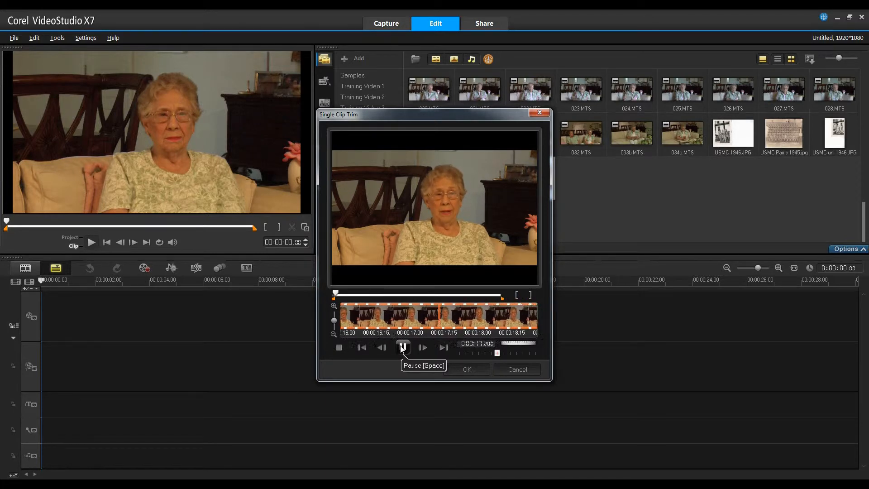
{"action": "left_click", "coordinate": [402, 348]}
{"action": "left_click", "coordinate": [402, 347]}
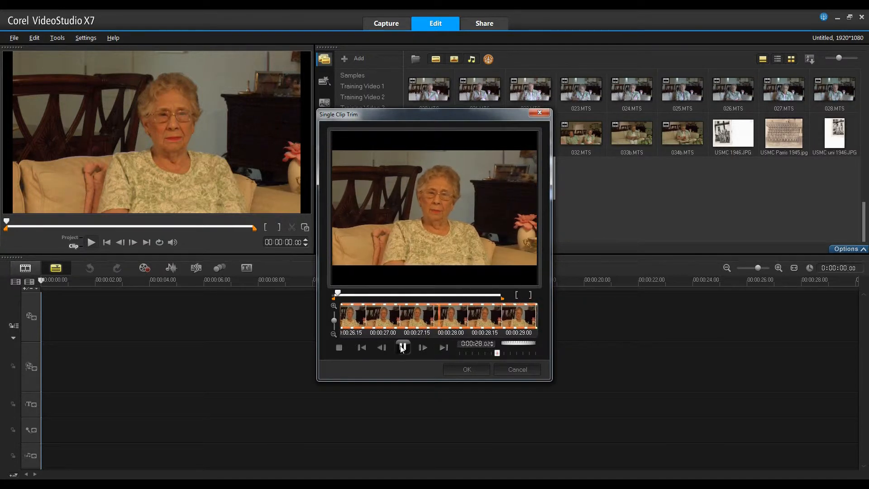
{"action": "left_click", "coordinate": [403, 347]}
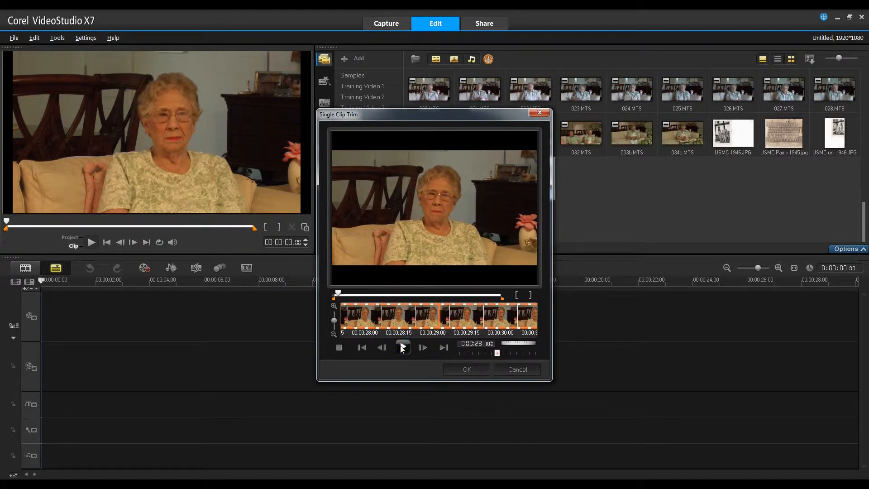
{"action": "left_click", "coordinate": [531, 295]}
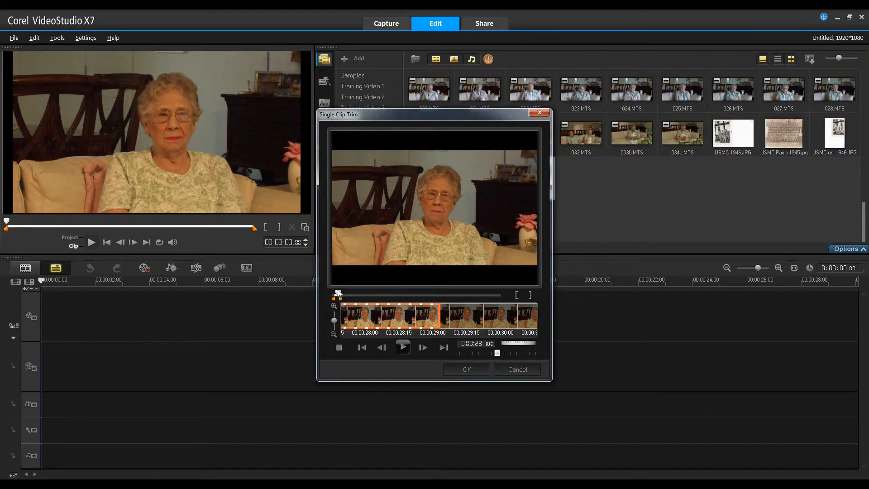
{"action": "left_click", "coordinate": [466, 370]}
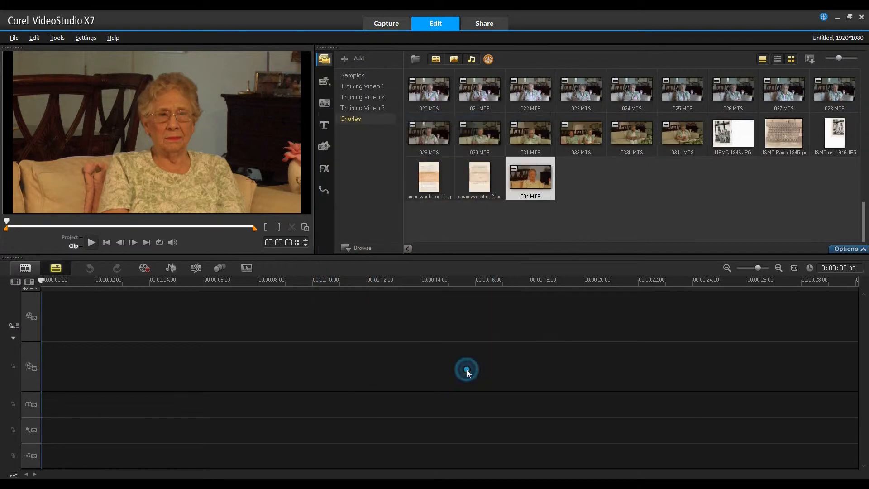
- Rename the trimmed copy of 004.MTS in the library as name.MTS
{"action": "left_click", "coordinate": [532, 195]}
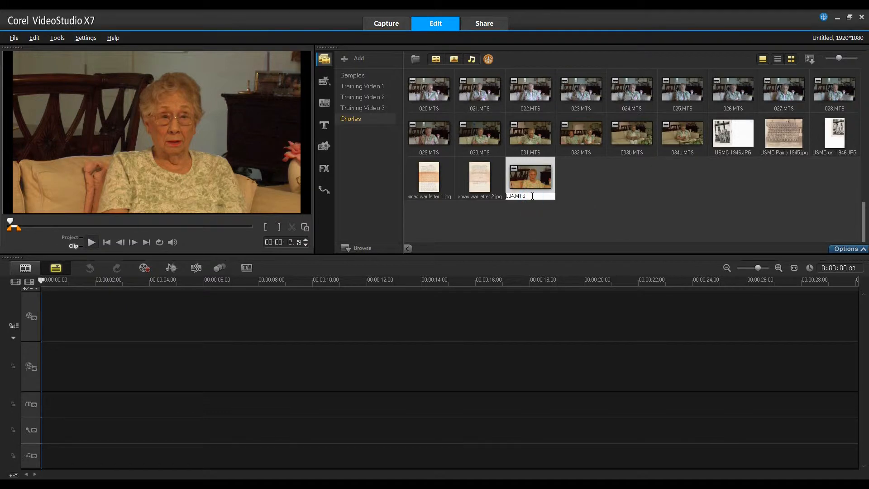
{"action": "double_click", "coordinate": [511, 196]}
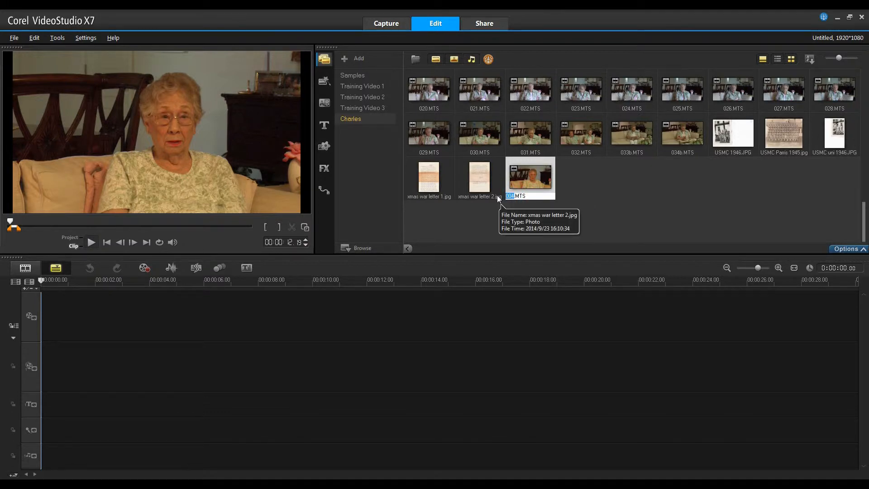
{"action": "type", "text": "name"}
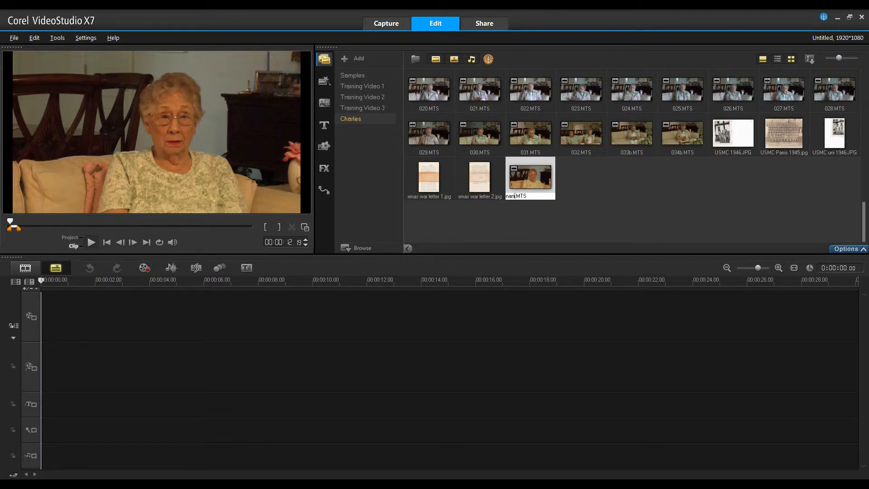
{"action": "left_click", "coordinate": [572, 188]}
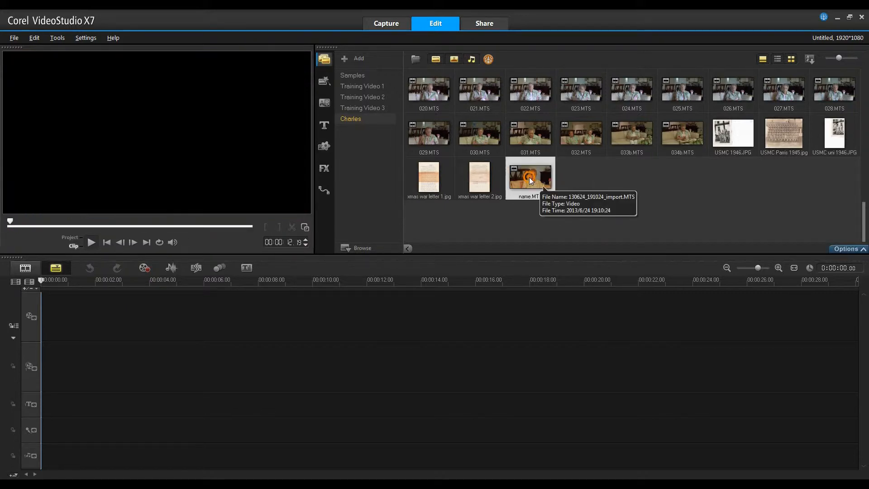
- Duplicate the trimmed name.MTS clip in the library by copying it and pasting the copy beside it
{"action": "right_click", "coordinate": [529, 178]}
{"action": "left_click", "coordinate": [681, 197]}
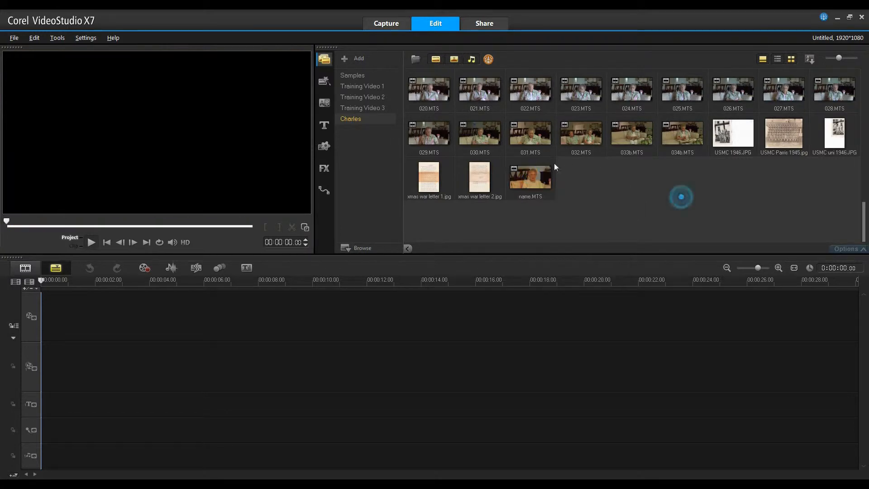
{"action": "right_click", "coordinate": [528, 177]}
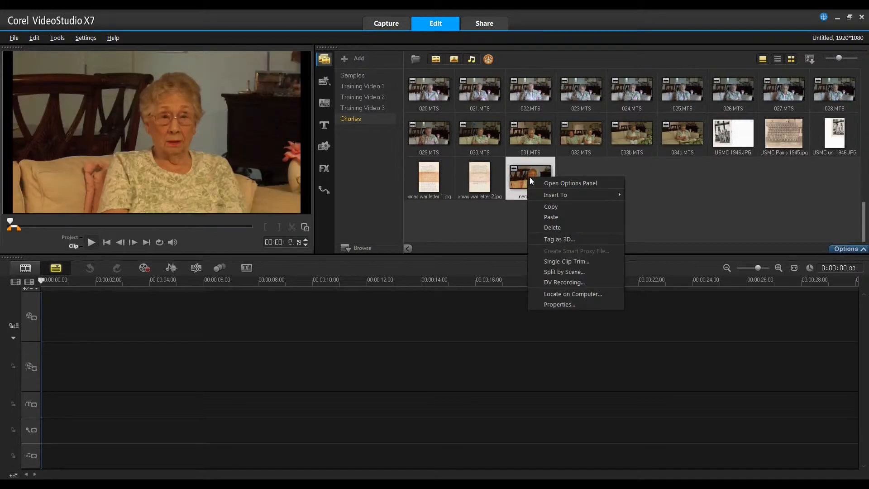
{"action": "left_click", "coordinate": [546, 206]}
{"action": "right_click", "coordinate": [588, 174]}
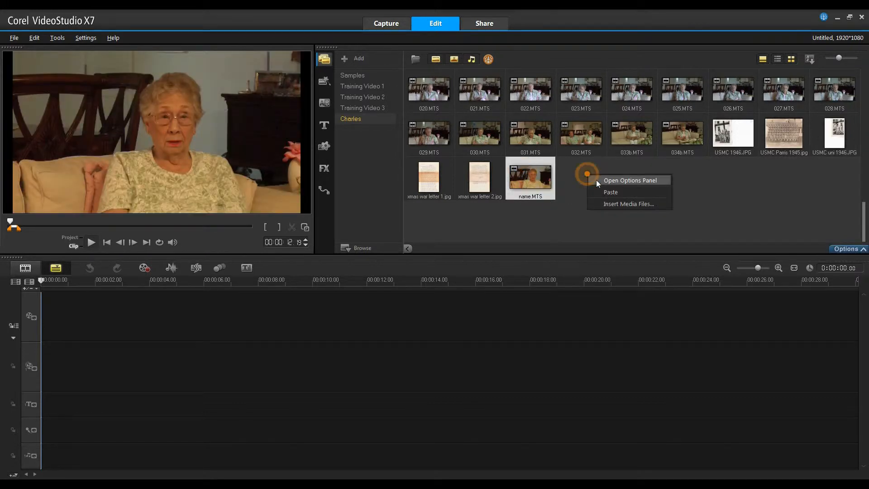
{"action": "left_click", "coordinate": [609, 192]}
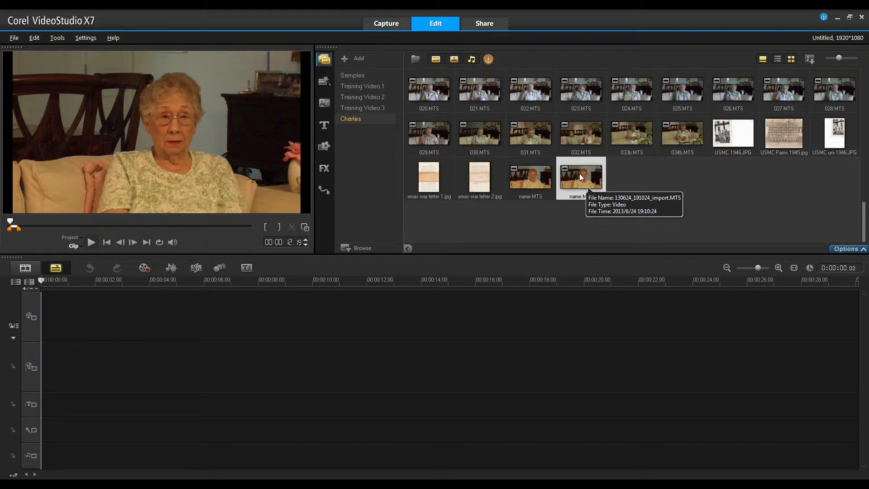
- Open the new name.MTS copy in Single Clip Trim, play on to 0:00:29.11 and set the mark-in point there
{"action": "double_click", "coordinate": [580, 173]}
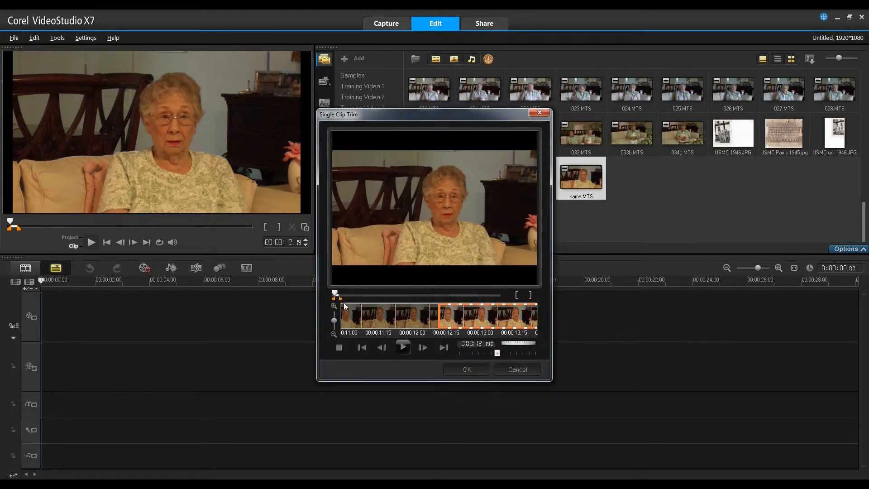
{"action": "mouse_move", "coordinate": [336, 294]}
{"action": "left_mouse_down"}
{"action": "mouse_move", "coordinate": [458, 295]}
{"action": "mouse_move", "coordinate": [335, 295]}
{"action": "left_mouse_up"}
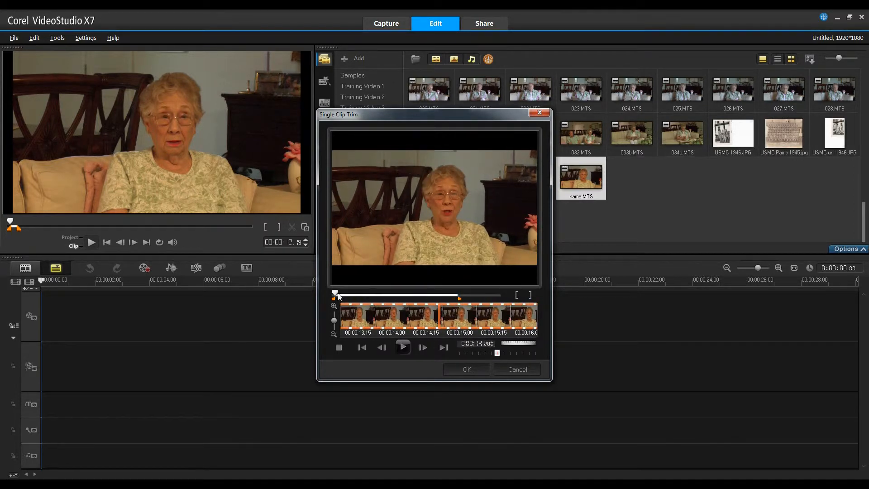
{"action": "left_click_drag", "start_coordinate": [336, 294], "coordinate": [337, 294]}
{"action": "left_click", "coordinate": [403, 348]}
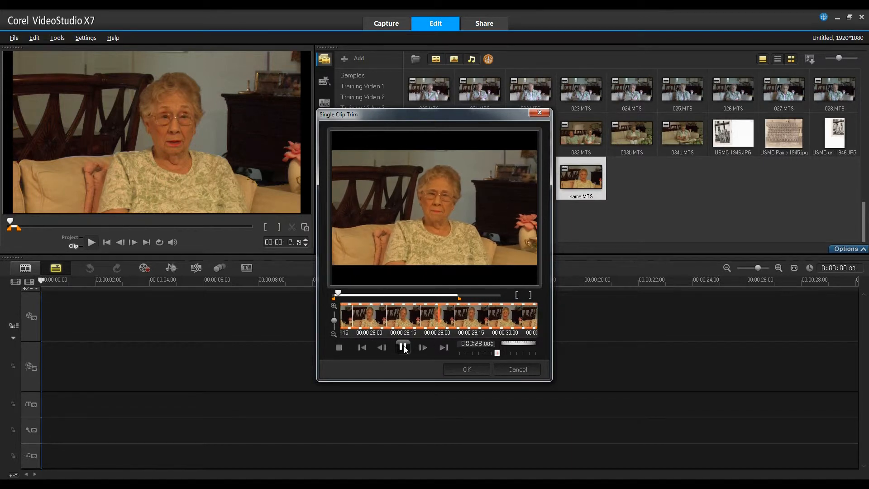
{"action": "left_click", "coordinate": [403, 348]}
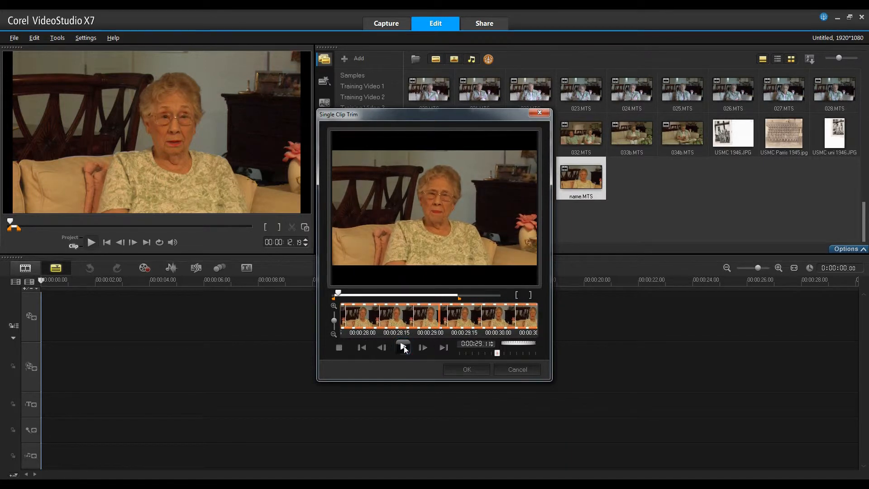
{"action": "left_click", "coordinate": [517, 295]}
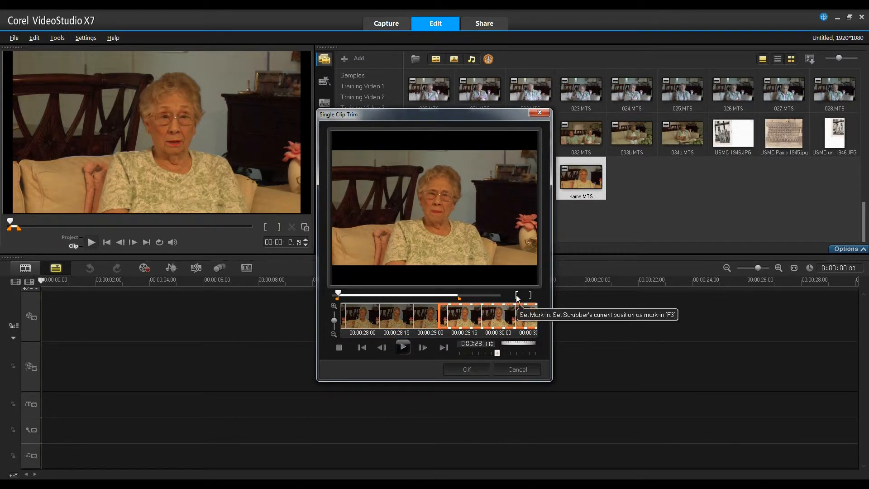
- Play the clip on to 0:02:08.27, set the mark-out point there, and accept the trim
{"action": "left_click", "coordinate": [403, 347]}
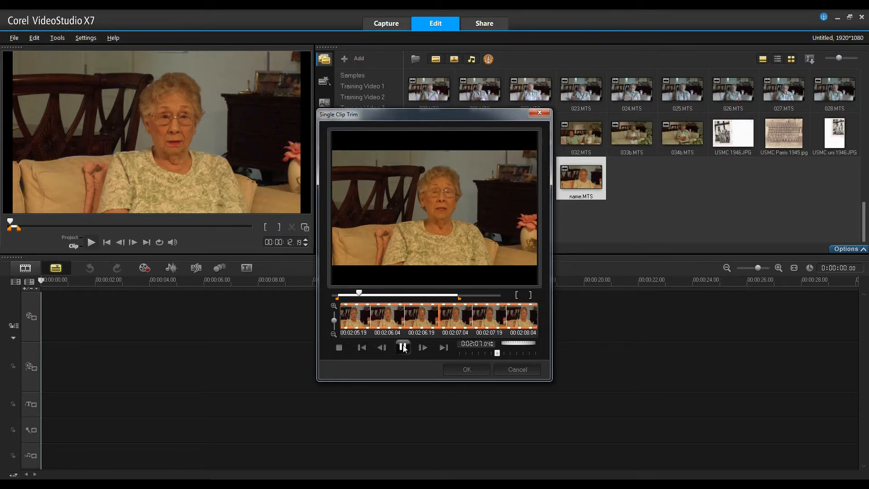
{"action": "left_click", "coordinate": [403, 347]}
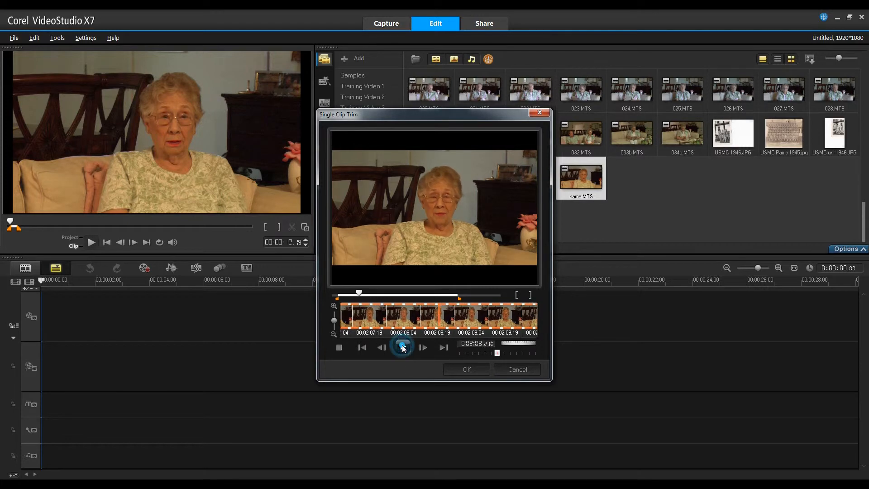
{"action": "left_click", "coordinate": [531, 296]}
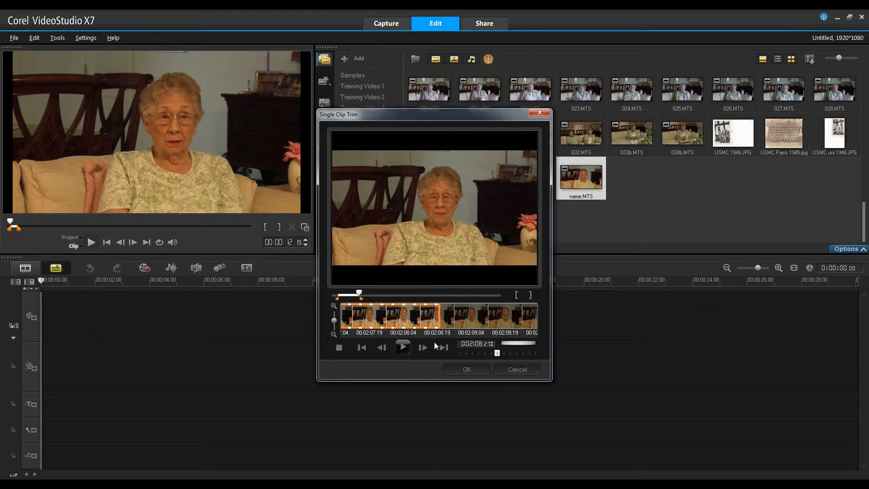
{"action": "left_click", "coordinate": [462, 369]}
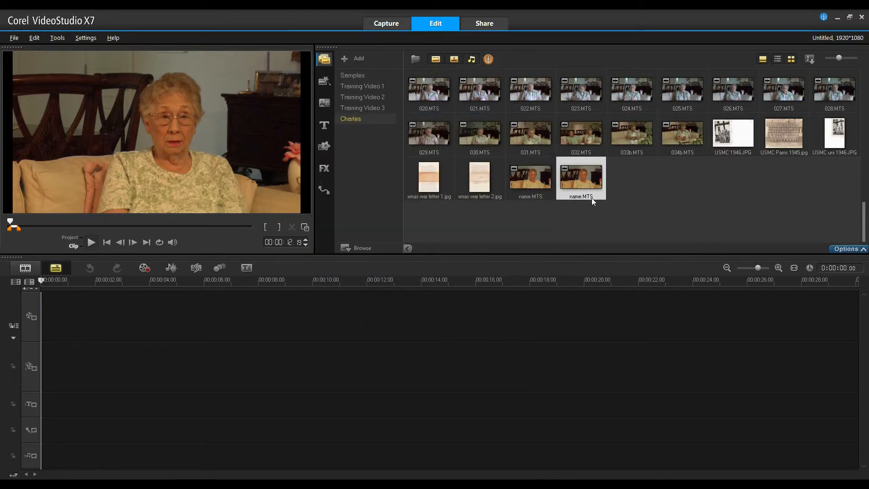
- Rename the second trimmed copy in the library as visiting the farm.MTS
{"action": "left_click", "coordinate": [571, 197]}
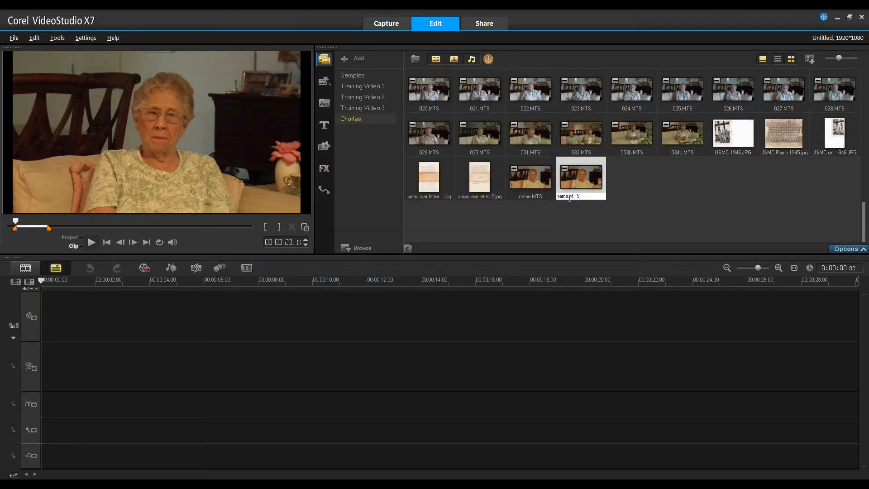
{"action": "left_click_drag", "start_coordinate": [570, 198], "coordinate": [545, 197]}
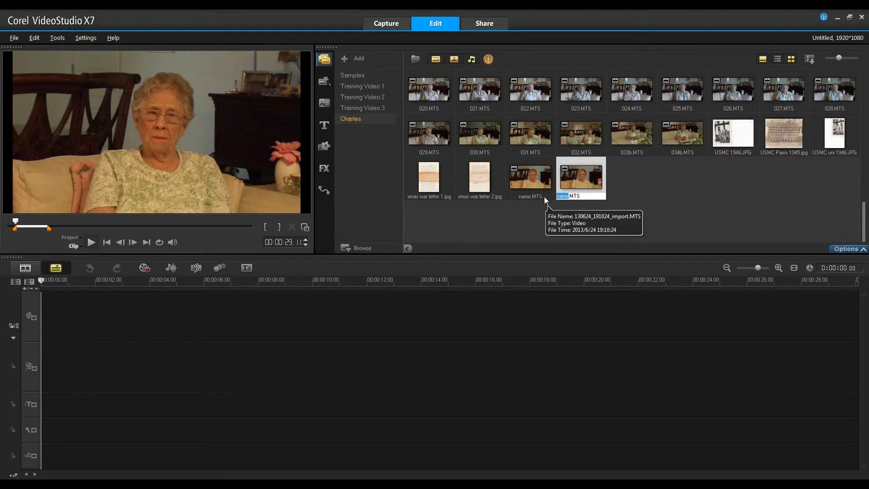
{"action": "type", "text": "visiting the farm"}
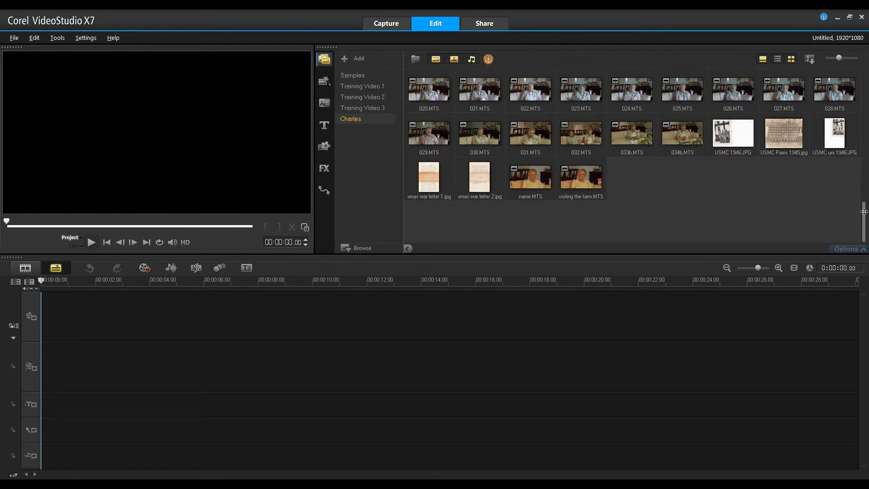
- Look through the library folder's photos and interview clips, previewing the old photograph of a crowd watching smoke in a field
{"action": "scroll", "coordinate": [864, 202], "scroll_direction": "up", "scroll_amount": 1}
{"action": "left_click_drag", "start_coordinate": [866, 199], "coordinate": [866, 124]}
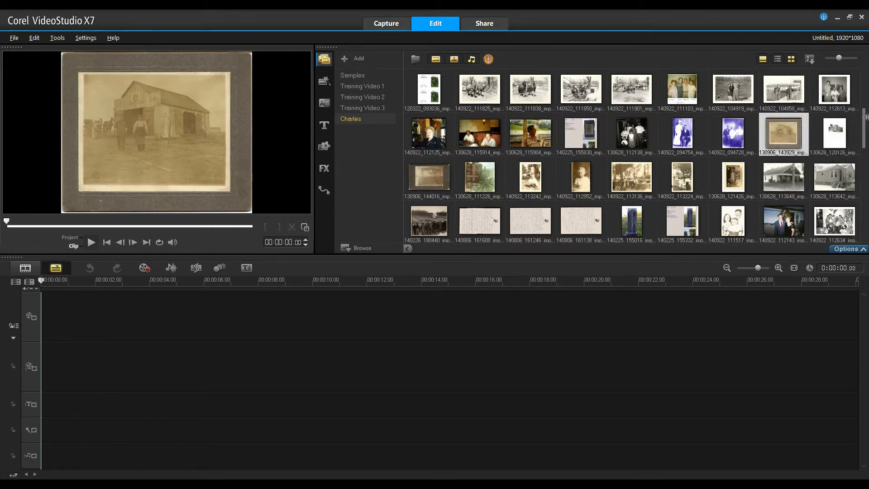
{"action": "left_click", "coordinate": [427, 215]}
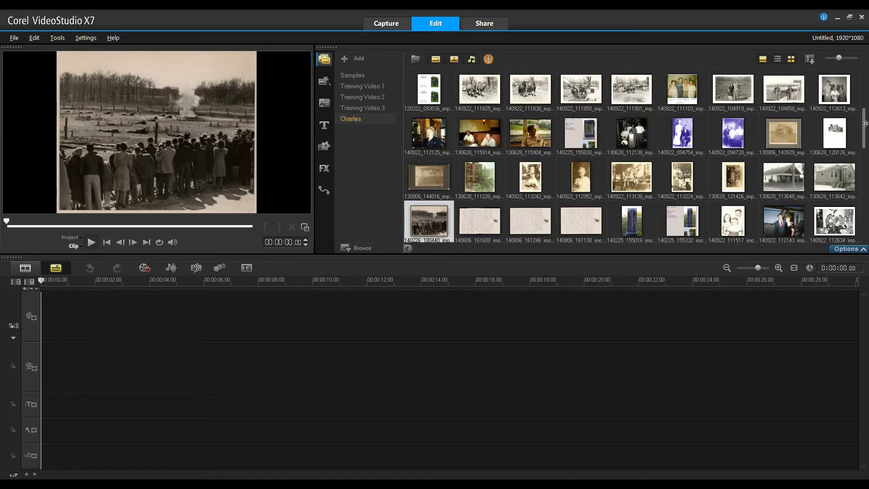
{"action": "left_click_drag", "start_coordinate": [865, 122], "coordinate": [867, 202]}
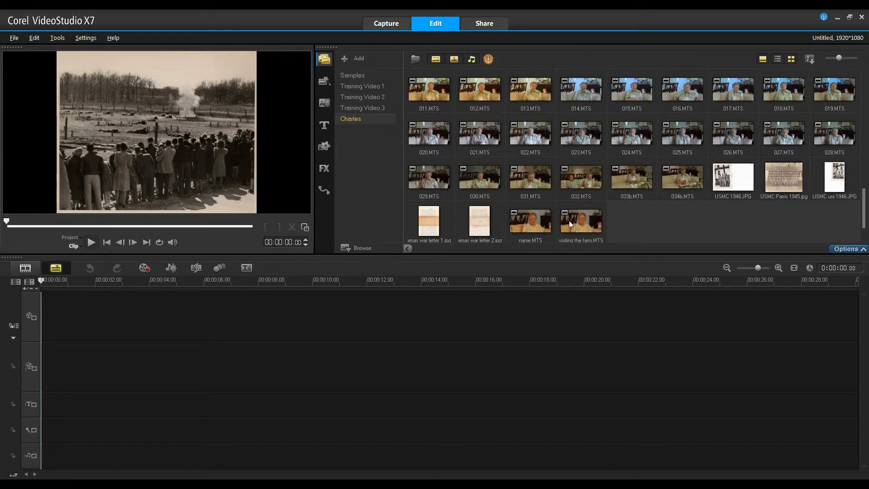
{"action": "left_click_drag", "start_coordinate": [866, 212], "coordinate": [866, 183]}
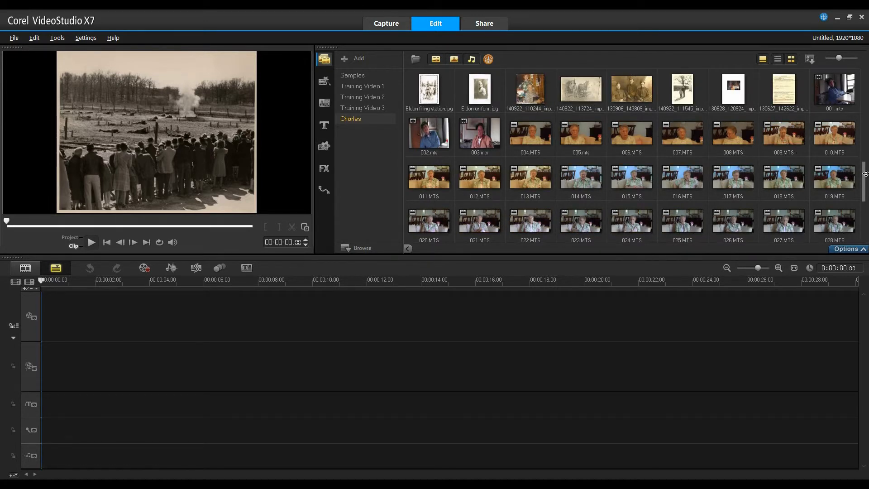
{"action": "left_click_drag", "start_coordinate": [866, 173], "coordinate": [867, 193]}
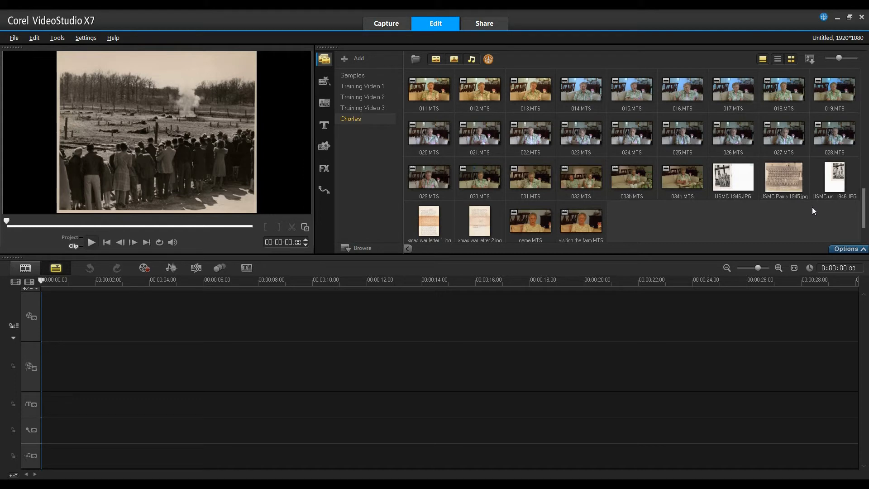
- View the empty project as a storyboard, return to the timeline view, and bring the trimmed clips at the library's end into sight
{"action": "left_click", "coordinate": [26, 267]}
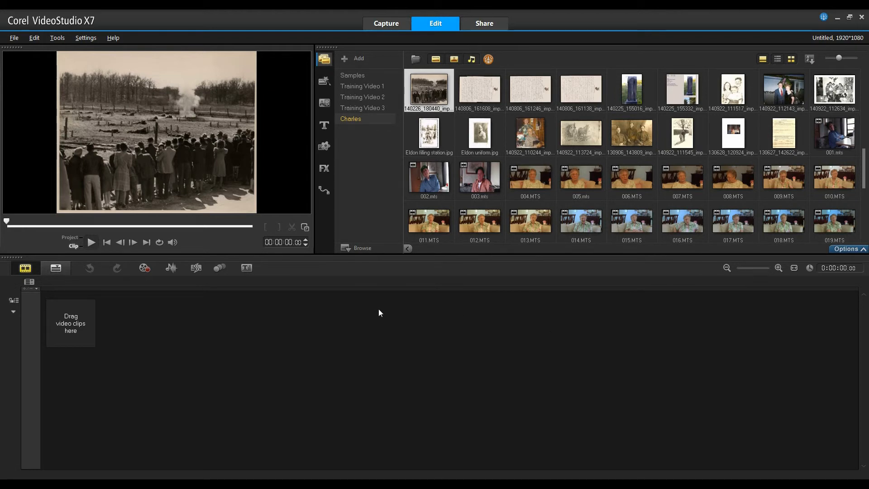
{"action": "left_click", "coordinate": [57, 269]}
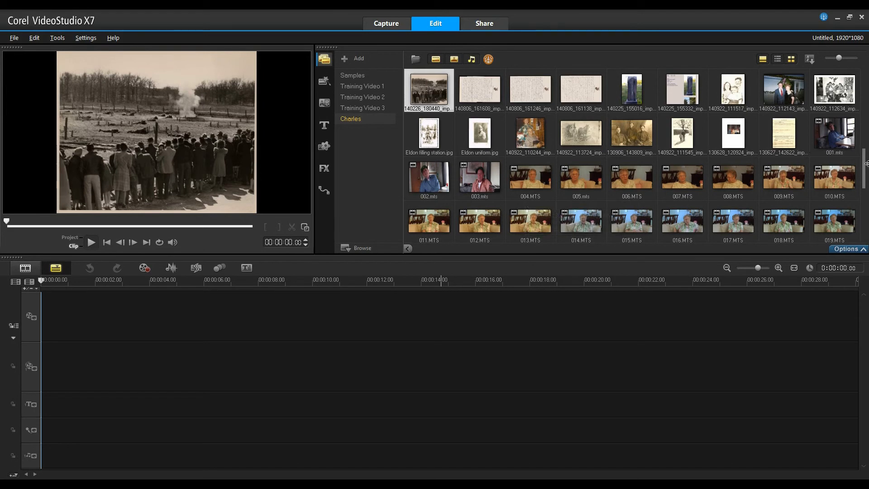
{"action": "left_click_drag", "start_coordinate": [864, 162], "coordinate": [866, 197]}
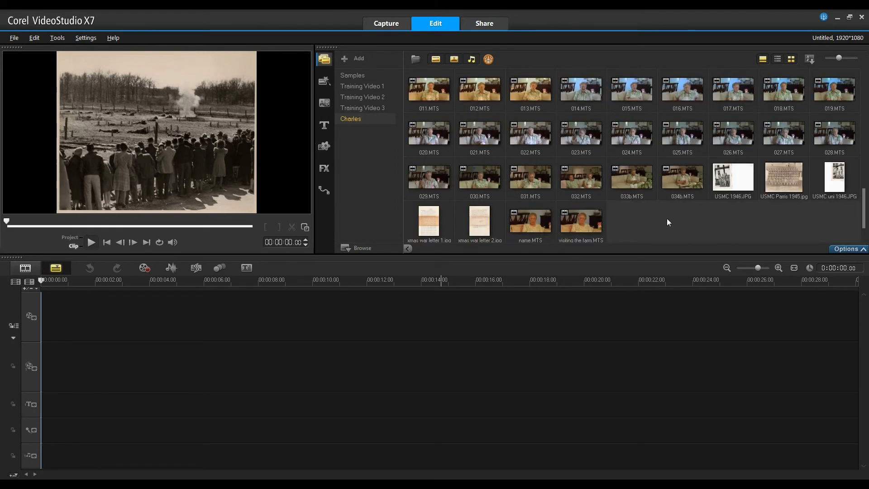